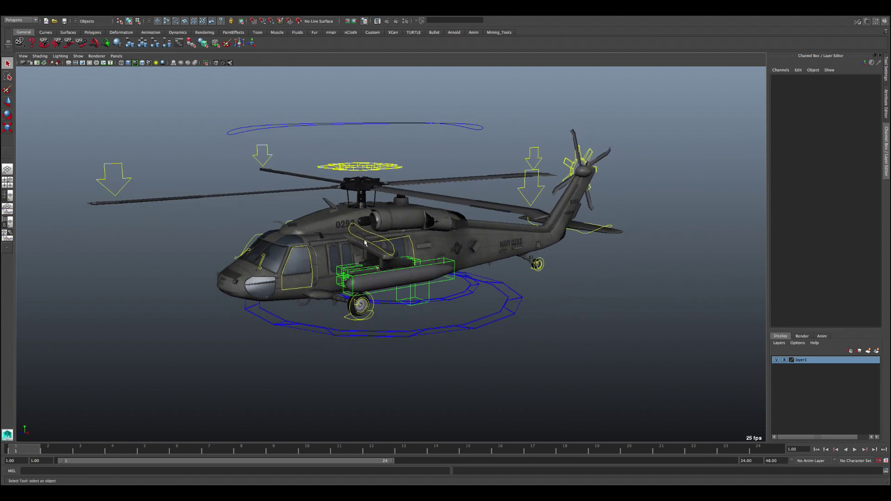
Step: Select the inner and outer ground rings, Move_All_Cntrl_a and Move_All_Cntrl, to see which controls each one drives
scroll(371, 290, up, 3)
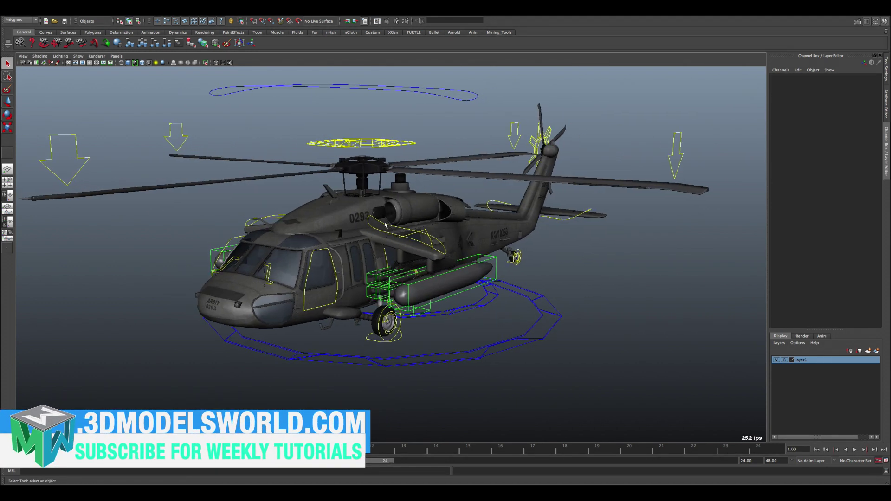
alt+right_drag(460, 299, 394, 229)
alt+drag(394, 230, 369, 236)
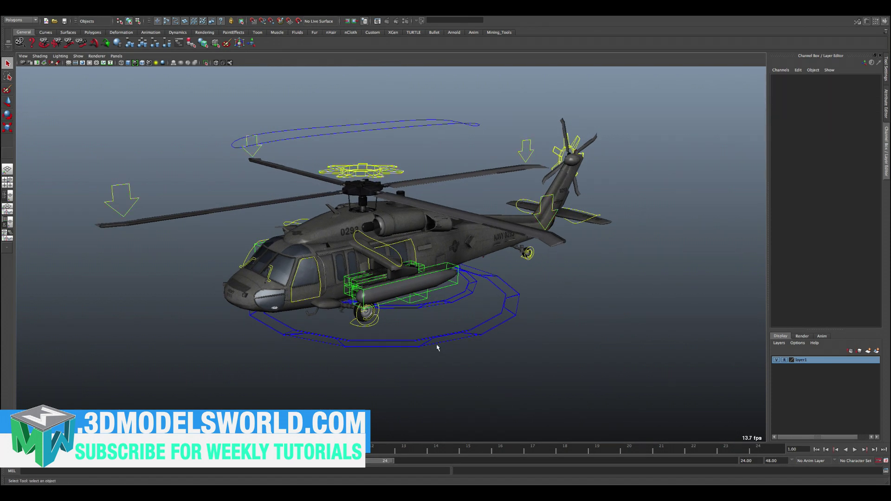
click(397, 347)
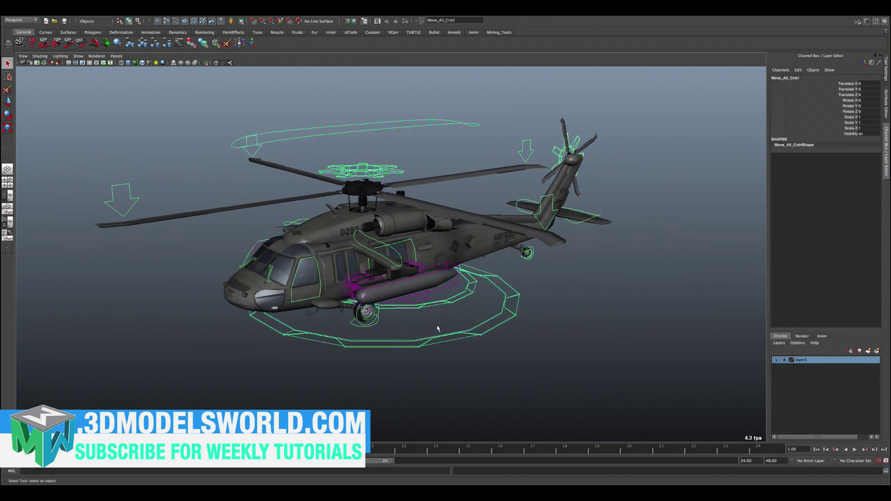
click(444, 309)
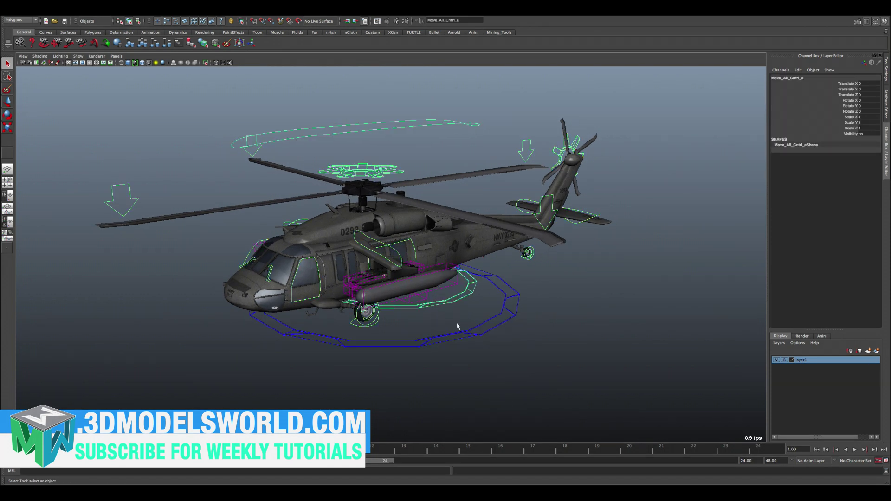
click(466, 339)
click(460, 335)
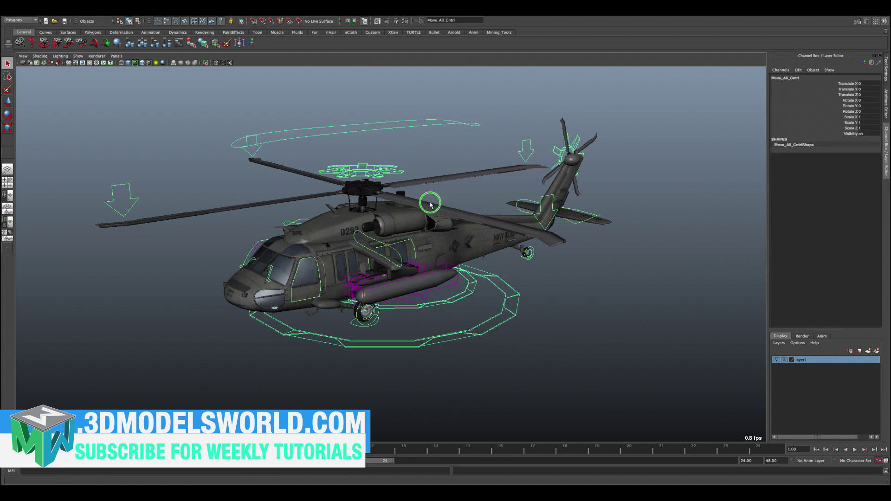
Step: Try scaling the whole helicopter uniformly by about 1.54 with the outer ground ring, Move_All_Cntrl, and undo it
alt+right_drag(431, 204, 452, 218)
key(r)
drag(414, 293, 617, 255)
key(ctrl+z)
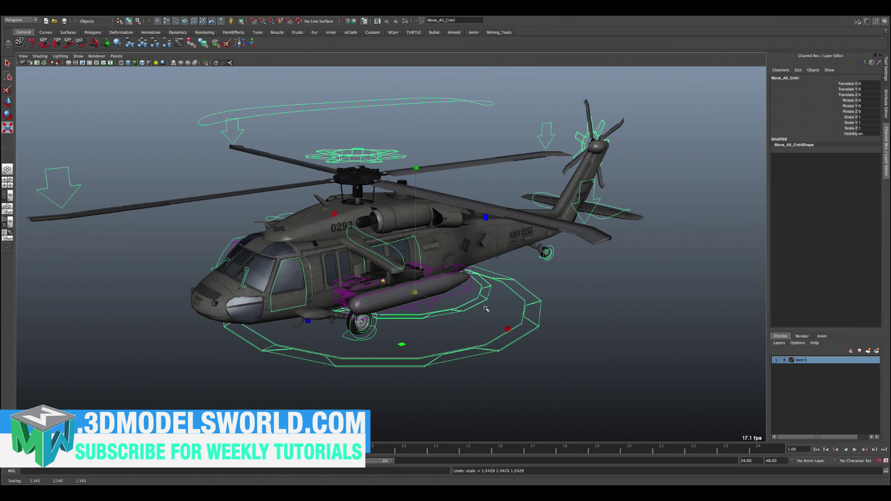
Step: Try raising the helicopter vertically with the inner ground ring, Move_All_Cntrl_a
click(482, 305)
click(477, 305)
alt+drag(478, 305, 458, 310)
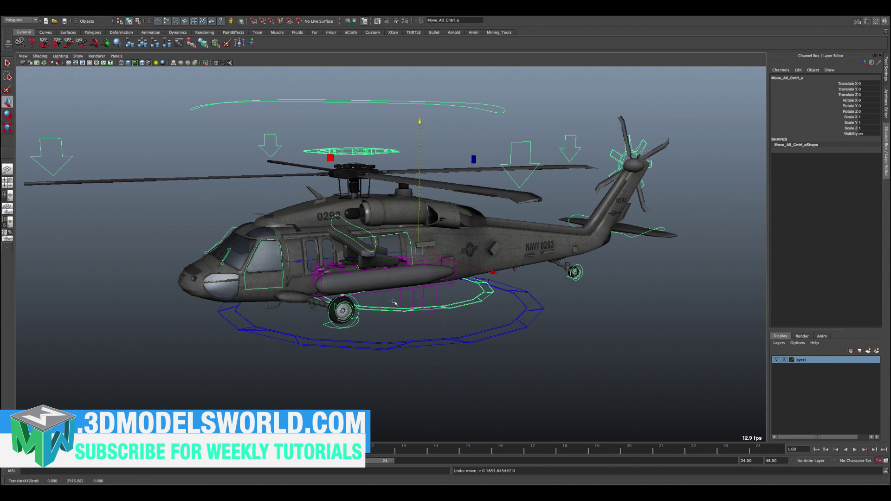
Step: Try rotating the whole helicopter with the outer ground ring, Move_All_Cntrl, and undo the rotation
click(380, 342)
key(e)
drag(471, 229, 470, 247)
key(ctrl+z)
key(w)
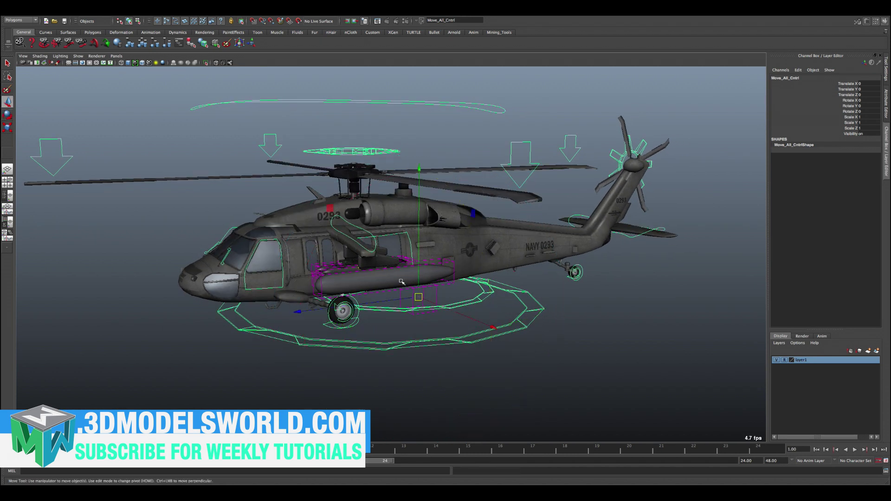
Step: Try moving the helicopter body with Body_Ground_Cntrl, the curve above the main rotor, and undo the move
alt+right_drag(426, 271, 390, 274)
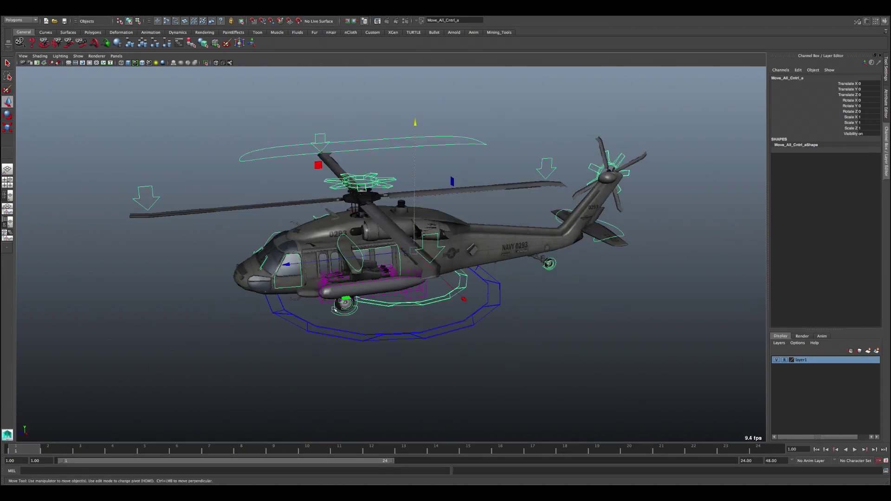
alt+right_drag(294, 236, 303, 246)
alt+drag(303, 247, 409, 204)
key(q)
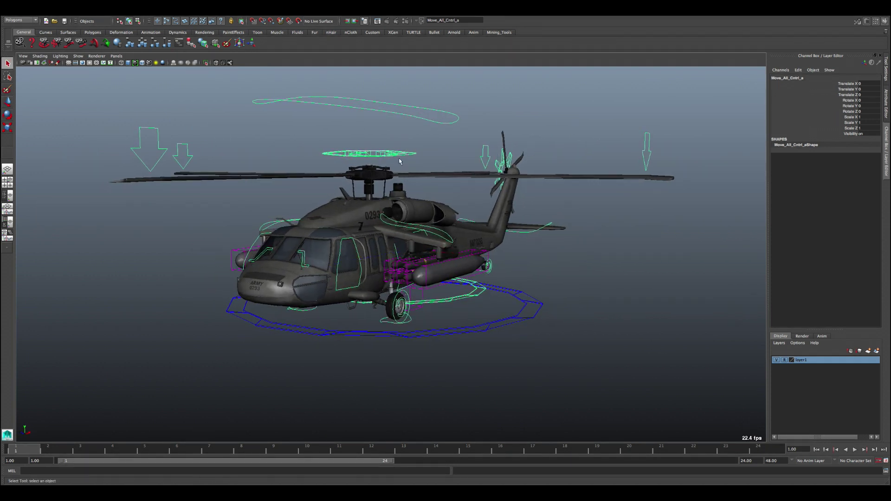
click(393, 109)
drag(391, 100, 356, 145)
alt+right_drag(356, 145, 362, 152)
alt+drag(363, 152, 344, 296)
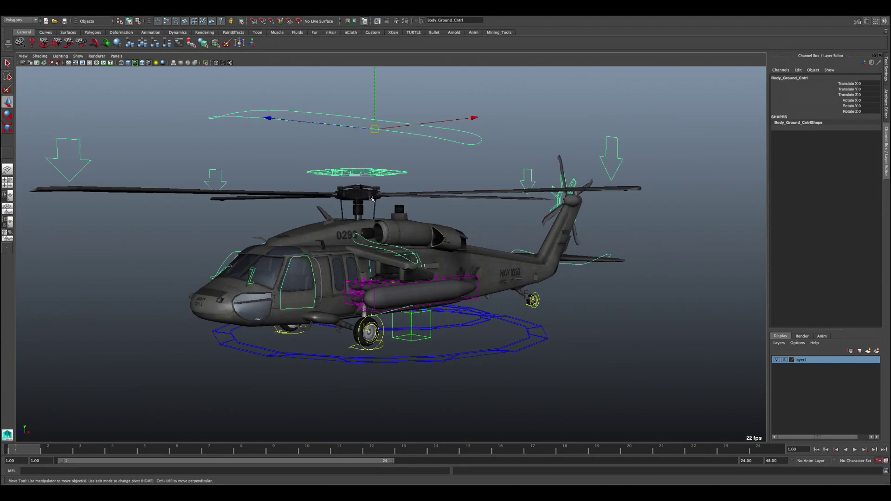
drag(373, 115, 487, 123)
key(ctrl+z)
Step: Try tilting the helicopter body around X with Body_Ground_Cntrl and undo the rotation
key(e)
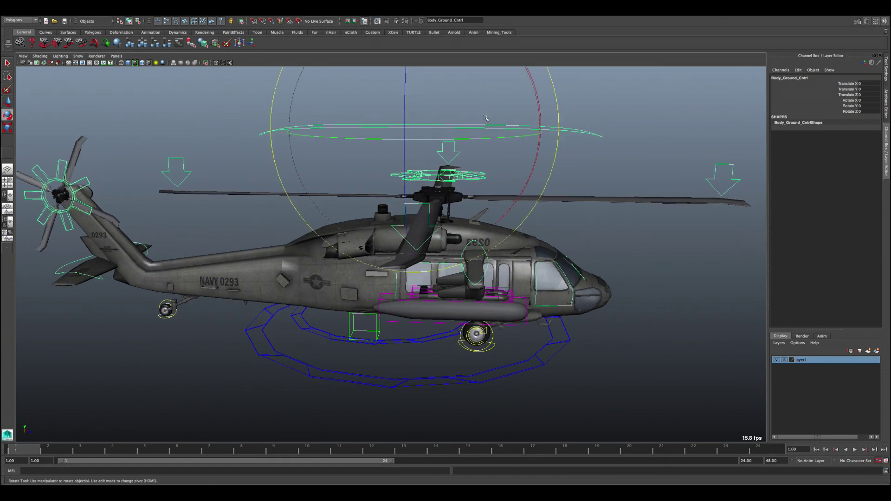
mouse_move(536, 97)
mouse_down()
mouse_move(531, 89)
mouse_move(531, 97)
mouse_up()
key(ctrl+z)
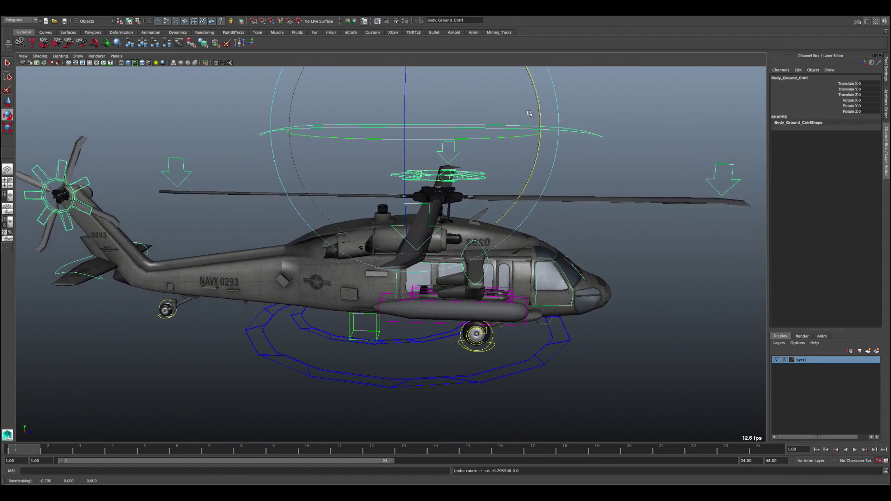
alt+drag(499, 171, 480, 220)
key(ctrl+z)
alt+drag(404, 222, 516, 232)
Step: Raise the helicopter body about 121 units along Y with Body_Ground_Cntrl
key(w)
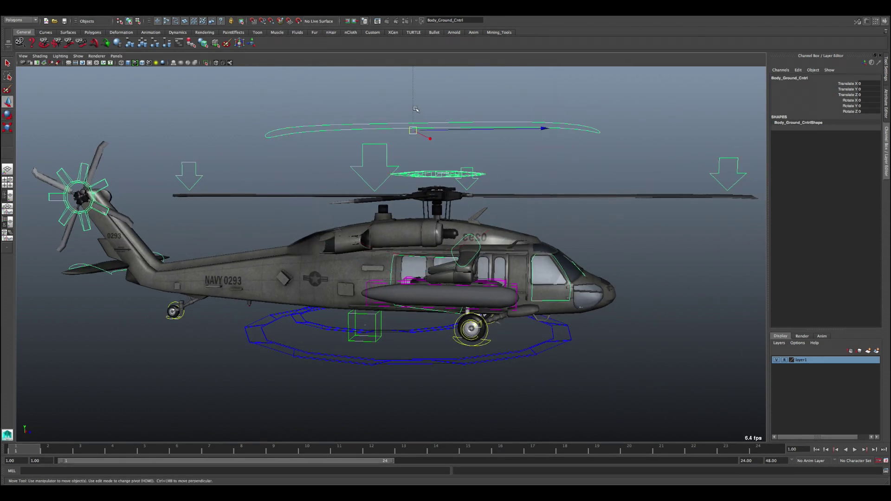
key(ctrl+z)
alt+drag(407, 151, 408, 165)
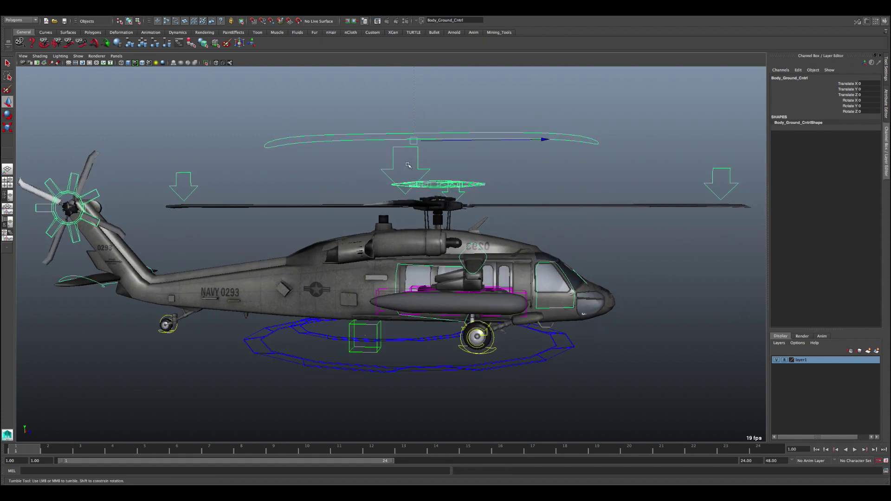
drag(415, 120, 413, 114)
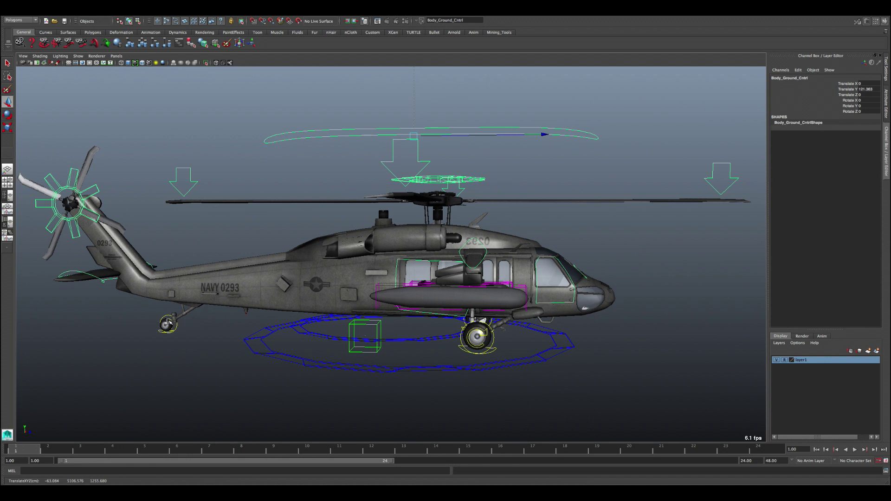
Step: Try raising the whole helicopter with the inner ground ring, Move_All_Cntrl_a, and undo this along with the body lift
click(331, 333)
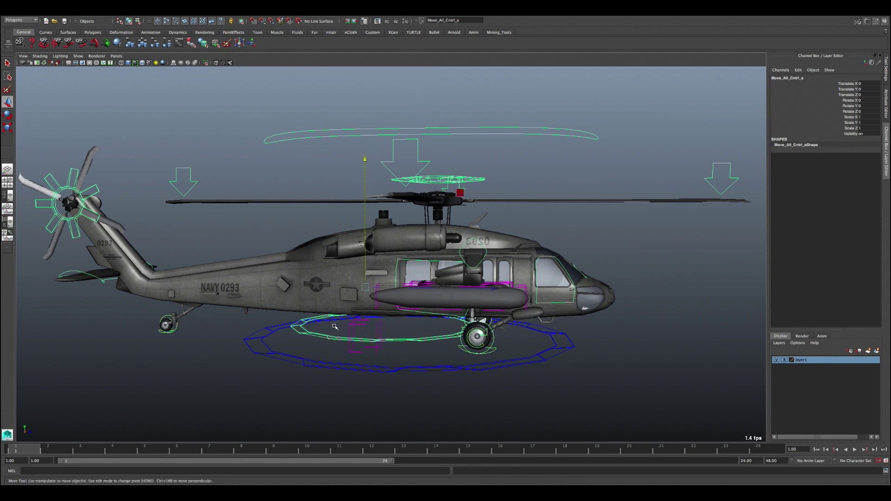
drag(364, 272, 364, 253)
key(ctrl+z)
key(ctrl+z)
key(ctrl+z)
Step: Try spinning the main rotor around Y with Blades_Front_Cntrl, using the manipulator and the Rotate Y channel, undoing each spin
alt+drag(477, 152, 430, 150)
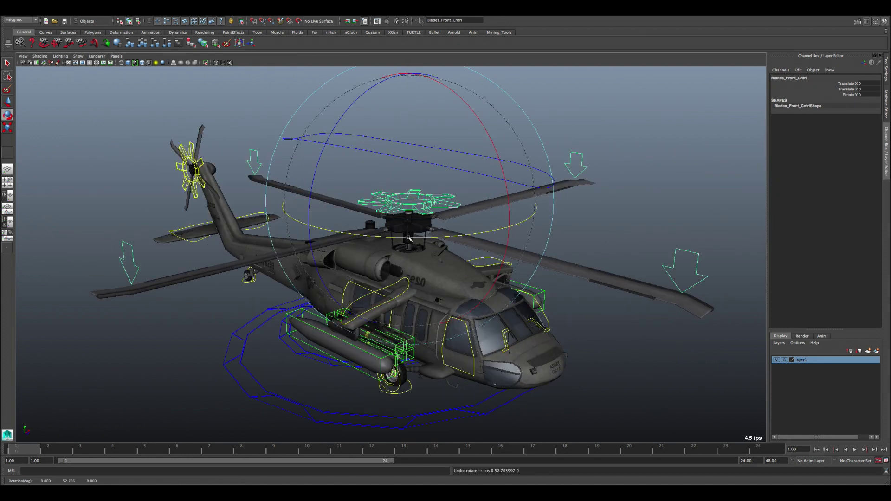
drag(409, 239, 415, 246)
key(ctrl+z)
click(847, 96)
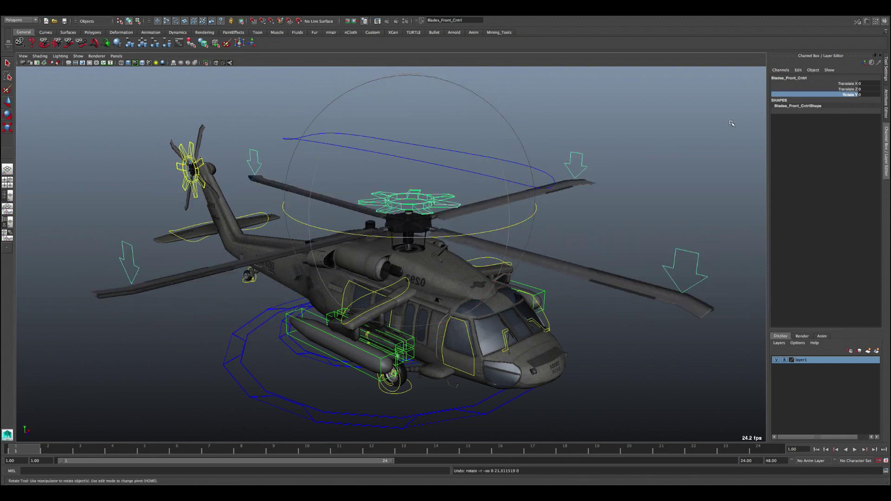
middle_drag(553, 174, 575, 160)
key(ctrl+z)
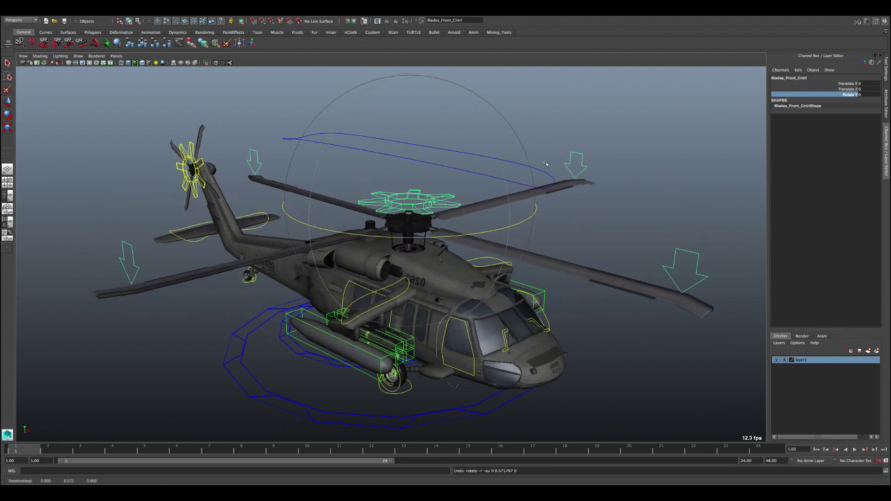
Step: Try shifting the main rotor along Z with Blades_Front_Cntrl, ending about 231 units forward
click(848, 84)
click(847, 89)
alt+drag(513, 221, 551, 203)
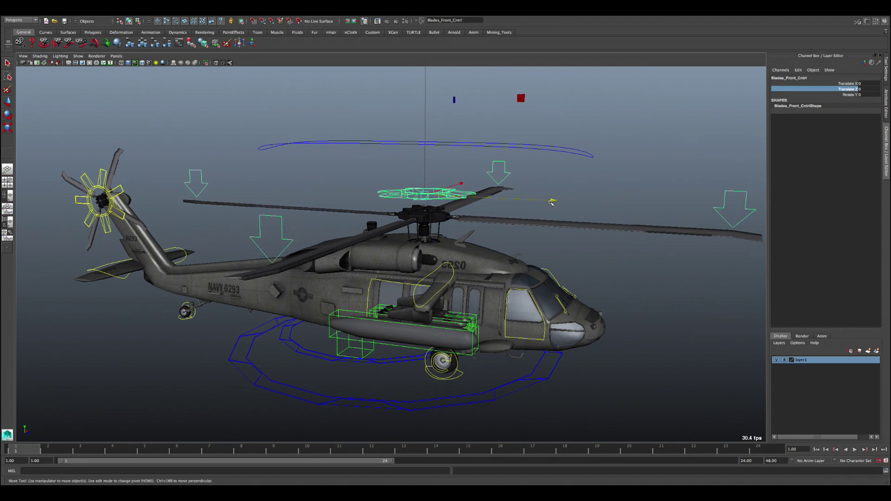
click(470, 196)
key(ctrl+z)
mouse_move(489, 199)
mouse_down()
mouse_move(498, 199)
mouse_move(482, 199)
mouse_move(498, 199)
mouse_up()
Step: Try spinning the shifted main rotor about 102 degrees around Y and undo the rotor changes
click(843, 94)
middle_drag(639, 139, 697, 138)
key(ctrl+z)
key(ctrl+z)
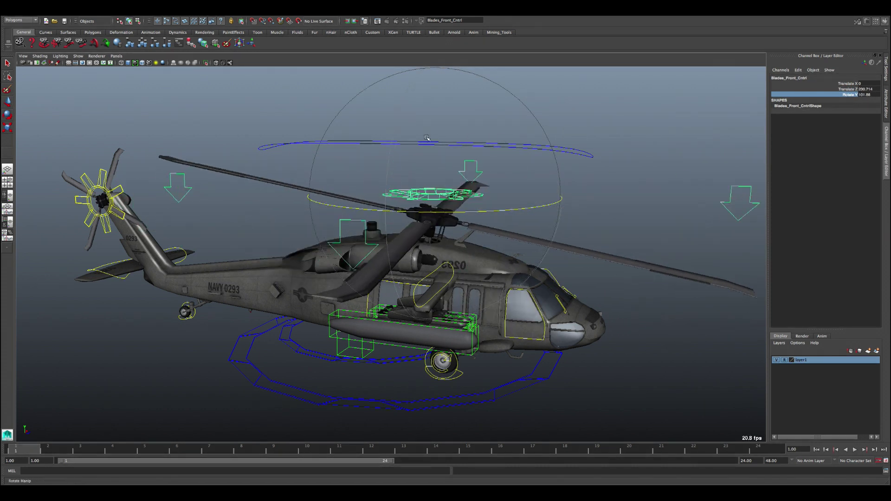
key(w)
mouse_move(483, 210)
alt+mouse_down()
mouse_move(461, 186)
mouse_move(469, 187)
mouse_move(422, 188)
mouse_move(485, 196)
alt+mouse_up()
key(ctrl+z)
Step: Try flexing the main rotor blade above the nose vertically and sideways with its arrow control, Blade2_Cntrl, undoing each bend
click(636, 211)
click(647, 196)
click(636, 211)
alt+drag(636, 211, 605, 149)
key(ctrl+z)
alt+drag(571, 202, 616, 183)
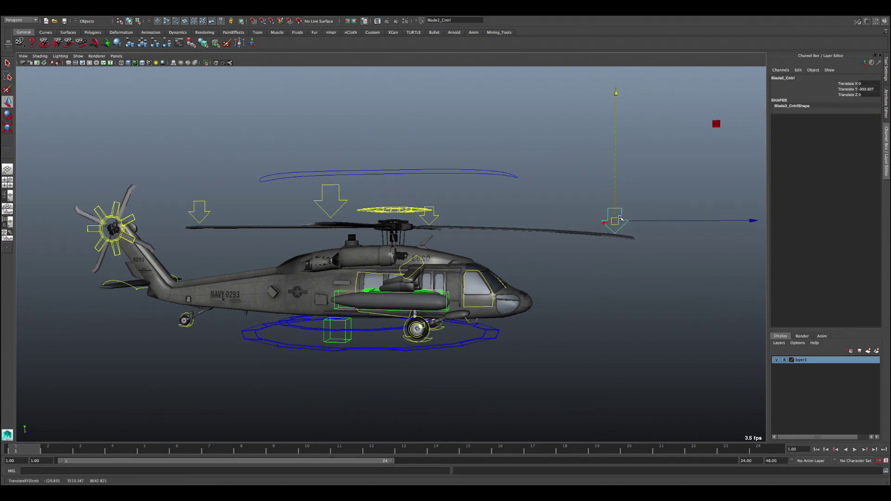
key(ctrl+z)
key(ctrl+z)
drag(559, 301, 611, 285)
key(ctrl+z)
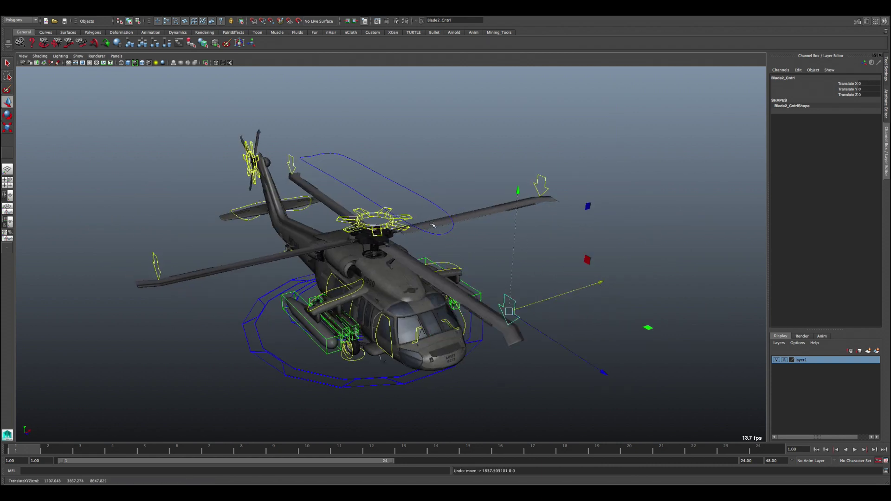
Step: Try spinning the tail rotor about 127 degrees around X with Blades_Back_Cntrl and undo the spin
alt+drag(367, 162, 433, 157)
alt+middle_drag(433, 157, 487, 155)
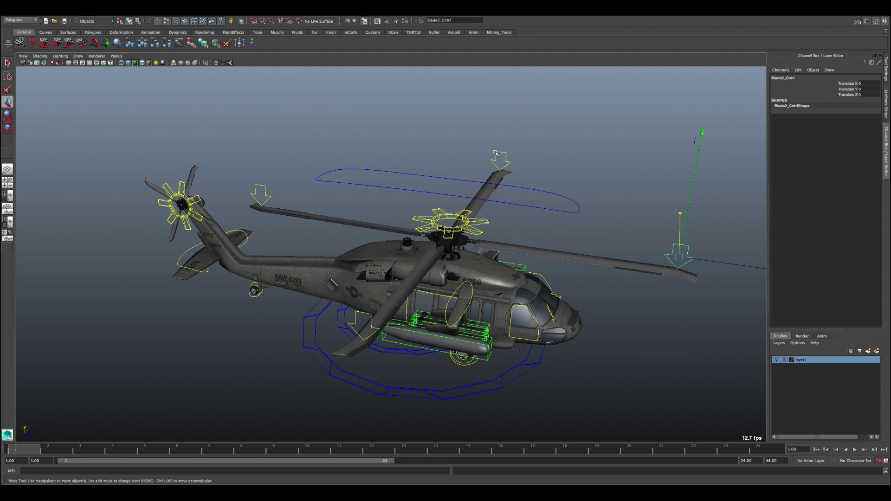
alt+drag(323, 208, 287, 168)
alt+right_drag(287, 168, 325, 186)
click(333, 209)
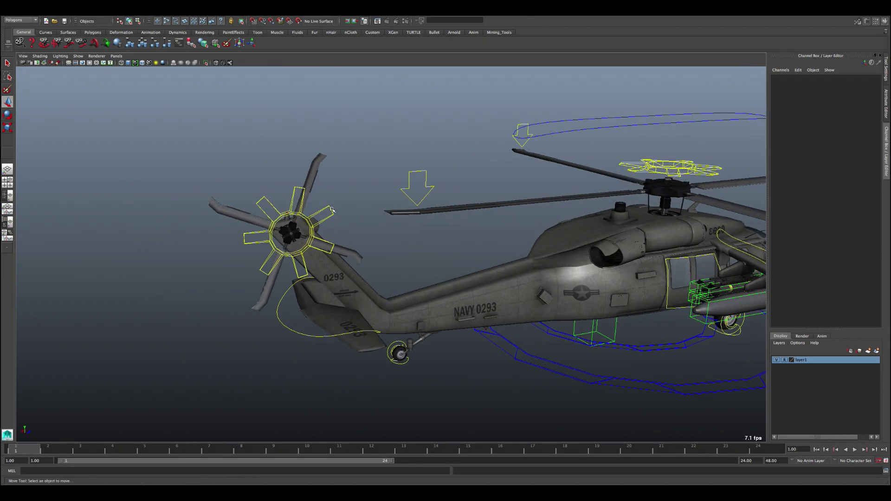
click(305, 188)
key(e)
drag(238, 119, 375, 283)
key(ctrl+z)
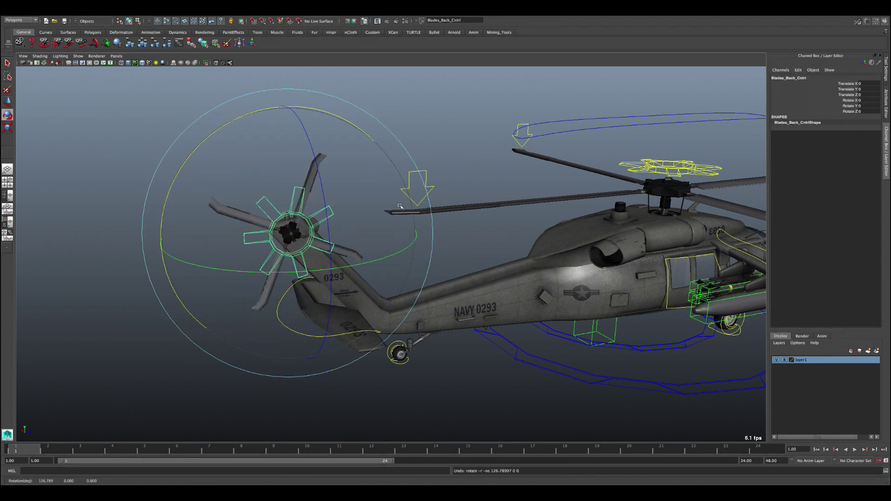
Step: Try moving the tail rotor off the tail several times with Blades_Back_Cntrl, undoing each move
key(w)
drag(296, 235, 274, 270)
key(ctrl+z)
drag(291, 235, 258, 338)
key(ctrl+z)
key(e)
key(w)
drag(291, 234, 219, 261)
key(ctrl+z)
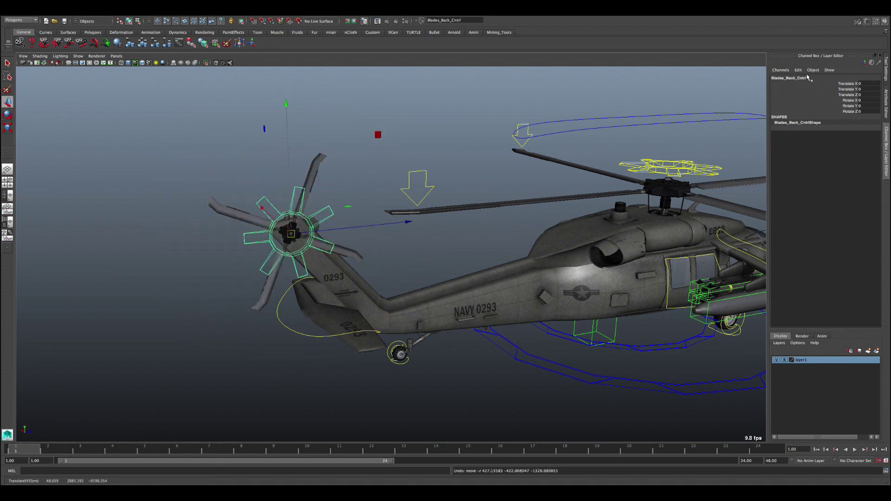
Step: Try another rotation of the tail rotor with Blades_Back_Cntrl and undo it
key(e)
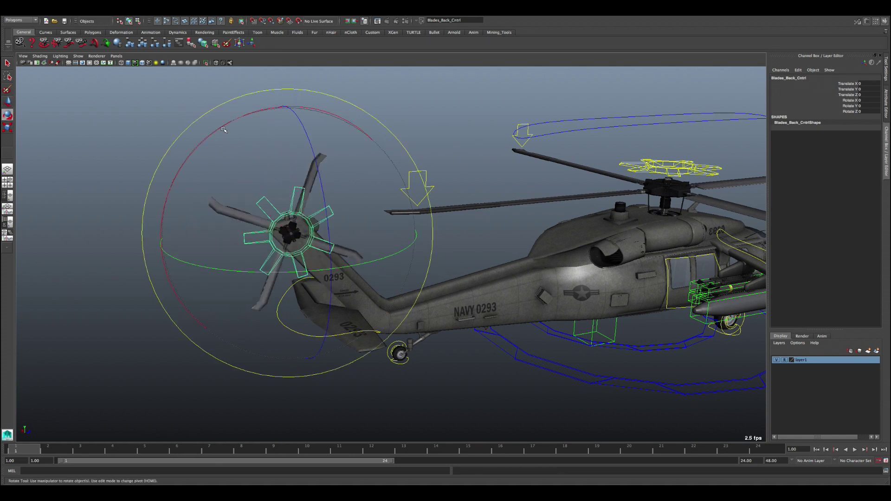
drag(227, 126, 520, 220)
key(ctrl+z)
key(ctrl+z)
key(ctrl+z)
Step: Try folding the tail stabilator to about -37 degrees around X with FoldingStabilator_Cntrl and undo it
drag(308, 191, 366, 379)
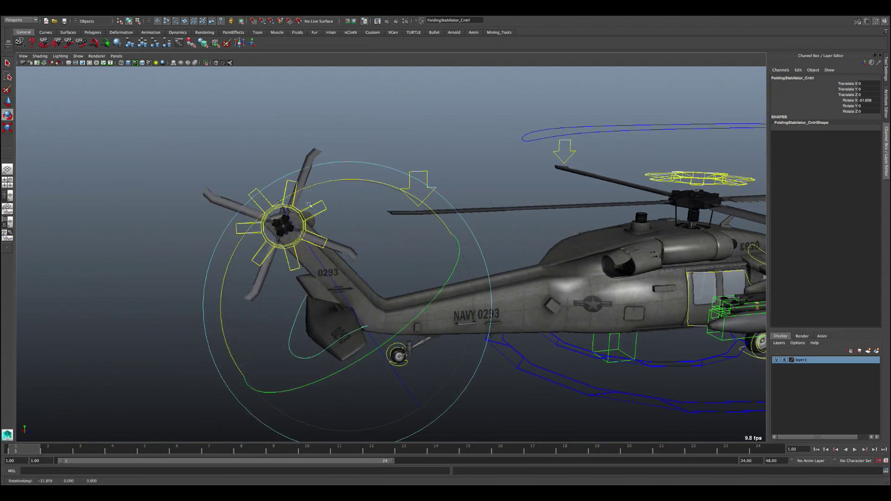
drag(315, 187, 324, 220)
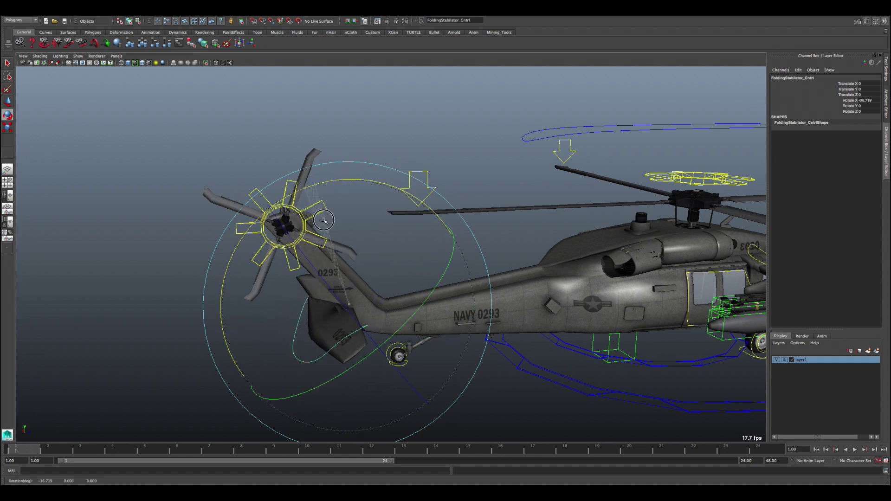
key(ctrl+z)
key(w)
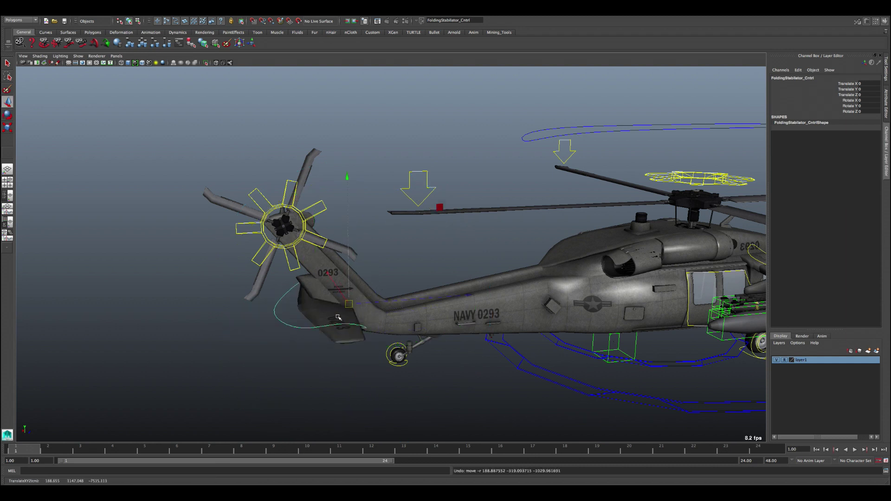
Step: Examine the other side of the helicopter, from the tail to the side door and the weapon and fuel tank controls
alt+drag(388, 279, 375, 275)
alt+drag(400, 304, 344, 279)
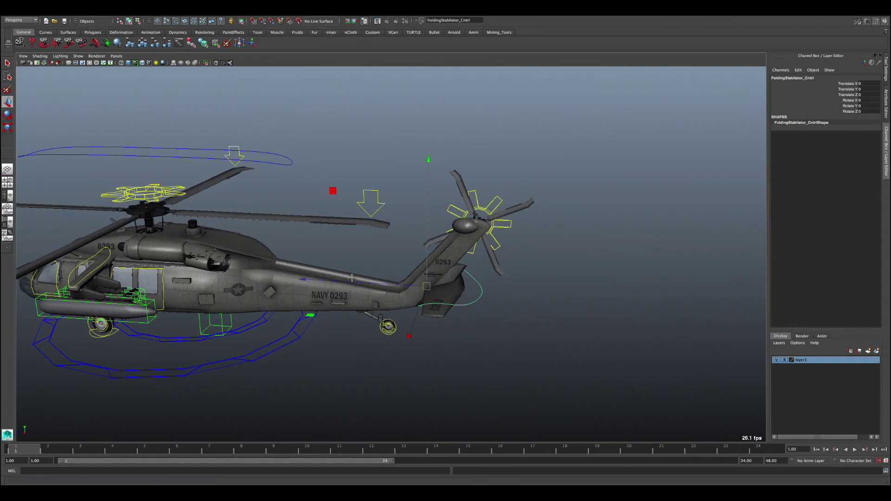
alt+middle_drag(345, 279, 452, 280)
alt+drag(372, 286, 420, 297)
alt+middle_drag(316, 321, 406, 297)
alt+right_drag(325, 299, 375, 302)
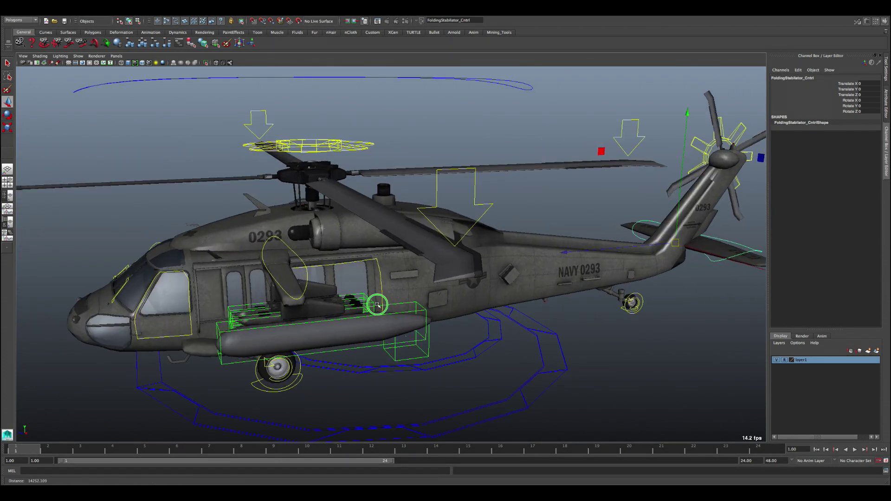
alt+drag(375, 302, 332, 290)
alt+right_drag(325, 279, 362, 272)
alt+drag(362, 273, 326, 265)
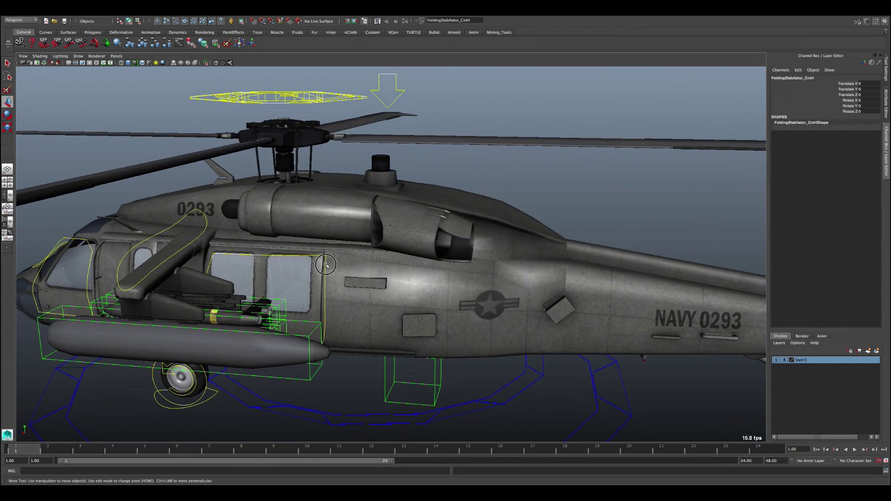
Step: Try moving the left side door with its control and undo the move
alt+drag(258, 300, 340, 309)
alt+right_drag(260, 297, 294, 292)
alt+middle_drag(294, 292, 492, 270)
alt+drag(452, 260, 421, 282)
key(ctrl+z)
Step: Try swinging the left front door open about -70 degrees around Y with FrontDoor_L_Cntrl and undo it
alt+drag(317, 284, 364, 274)
alt+right_drag(325, 270, 314, 269)
alt+drag(313, 270, 273, 373)
key(e)
key(ctrl+z)
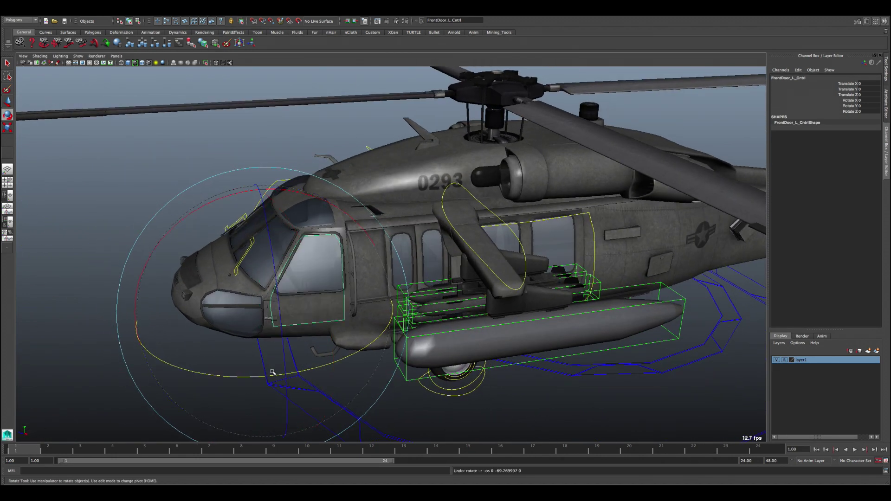
Step: Try the Wiper attribute of both windshield wipers at 10 and set it back to 0
alt+drag(417, 293, 362, 291)
click(374, 292)
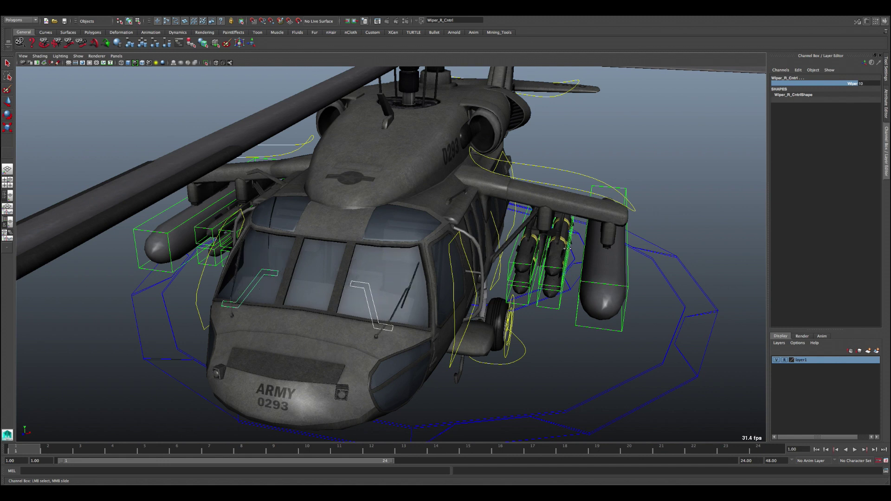
alt+drag(262, 293, 392, 291)
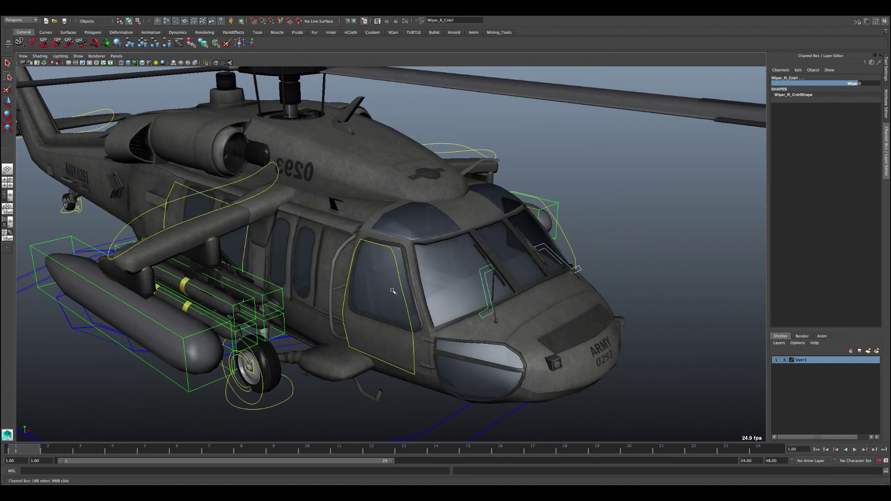
Step: Try rotating the right front door open with its control and undo the rotation
click(401, 293)
key(e)
drag(381, 419, 468, 357)
key(ctrl+z)
Step: Try moving the right side door with Door_R_Cntrl, undoing each move
alt+drag(552, 358, 352, 408)
key(w)
key(ctrl+z)
alt+drag(298, 280, 228, 381)
click(312, 249)
key(ctrl+z)
Step: Try rotating the left rocket holder wing with RocketHolder_L_Cntrl and undo it
alt+drag(377, 343, 341, 241)
alt+drag(396, 280, 431, 181)
alt+right_drag(432, 181, 388, 151)
alt+right_drag(478, 200, 441, 181)
alt+right_drag(488, 204, 527, 239)
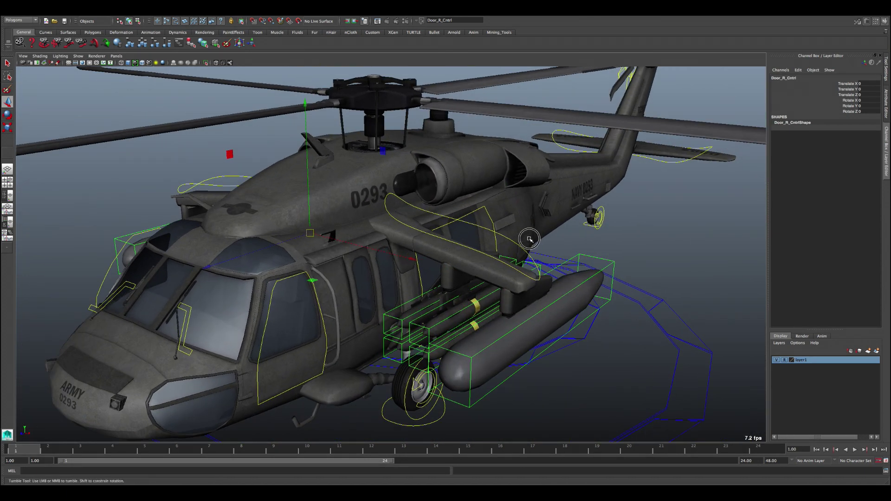
alt+drag(527, 239, 542, 245)
key(q)
click(534, 227)
key(e)
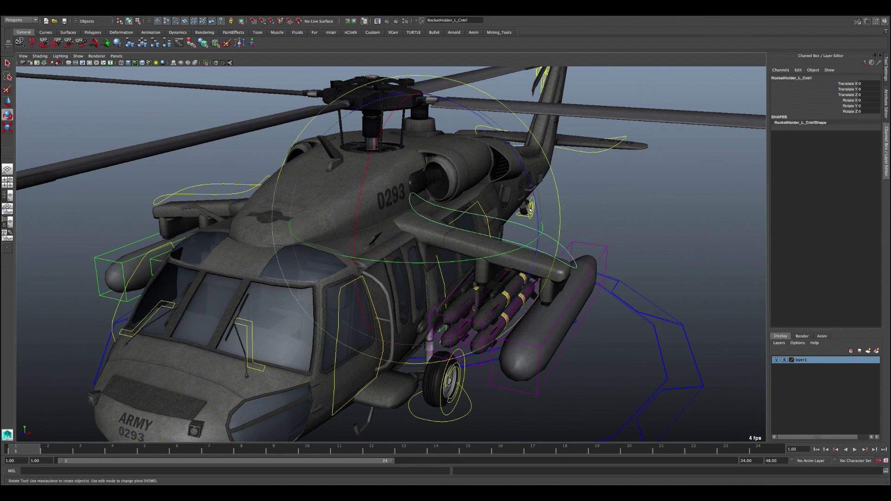
alt+drag(525, 199, 555, 174)
key(ctrl+z)
Step: Try rotating the right rocket holder wing with RocketHolder_R_Cntrl and restore it to 0
alt+drag(505, 241, 592, 241)
key(q)
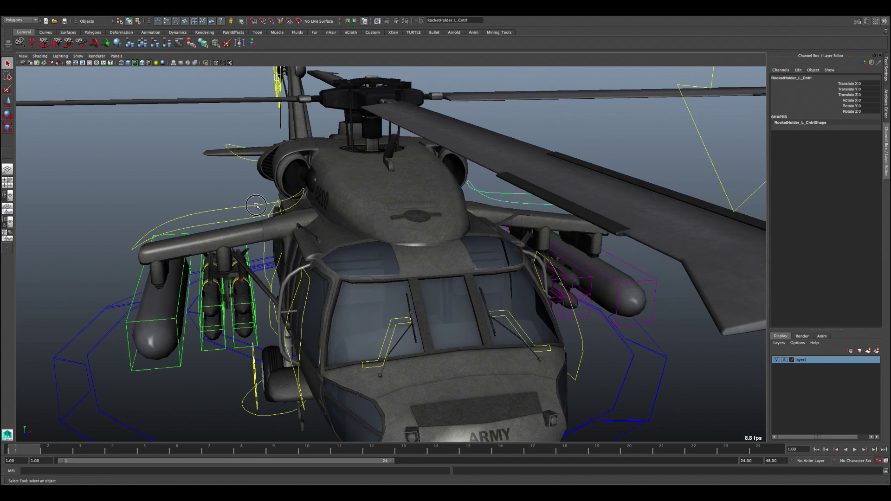
click(256, 205)
key(e)
mouse_move(208, 123)
mouse_down()
mouse_move(204, 139)
mouse_move(203, 120)
mouse_move(209, 131)
mouse_up()
mouse_move(448, 251)
alt+mouse_down()
mouse_move(431, 250)
mouse_move(450, 253)
alt+mouse_up()
Step: Try moving the left missile with AGM45_02_L_Cntrl, restore its position and select its Follow Body attribute
key(q)
alt+right_drag(416, 280, 416, 288)
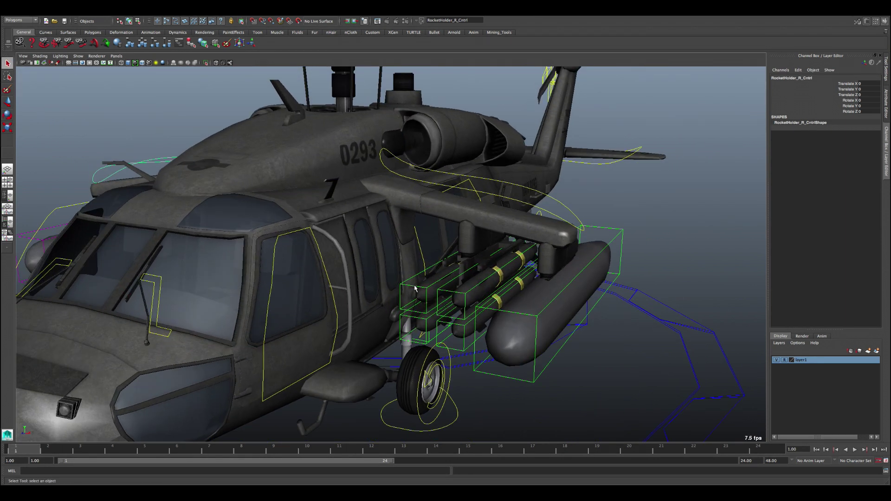
click(411, 286)
alt+drag(413, 294, 255, 372)
key(w)
alt+drag(424, 265, 399, 269)
click(847, 139)
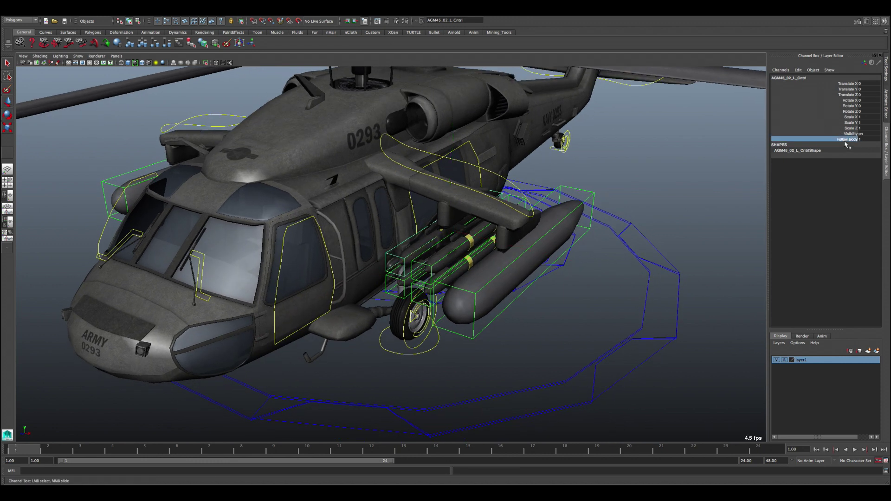
Step: Try rotating the whole helicopter with Move_All_Cntrl_a while the missile's Follow Body is 1, and undo it
alt+right_drag(574, 241, 444, 201)
alt+drag(444, 201, 412, 234)
key(w)
alt+drag(436, 191, 515, 261)
click(496, 247)
key(e)
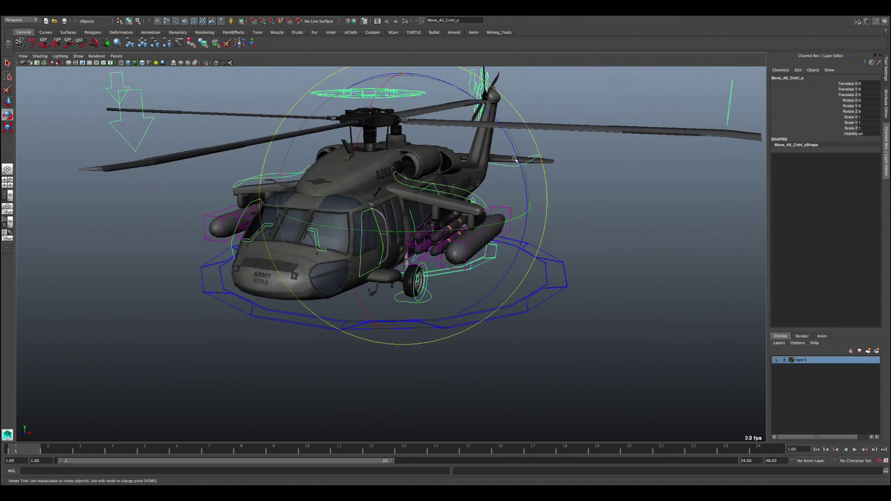
drag(516, 158, 496, 155)
key(ctrl+z)
Step: Set the Follow Body attribute of the missile control AGM45_02_L_Cntrl to 0
key(q)
click(414, 236)
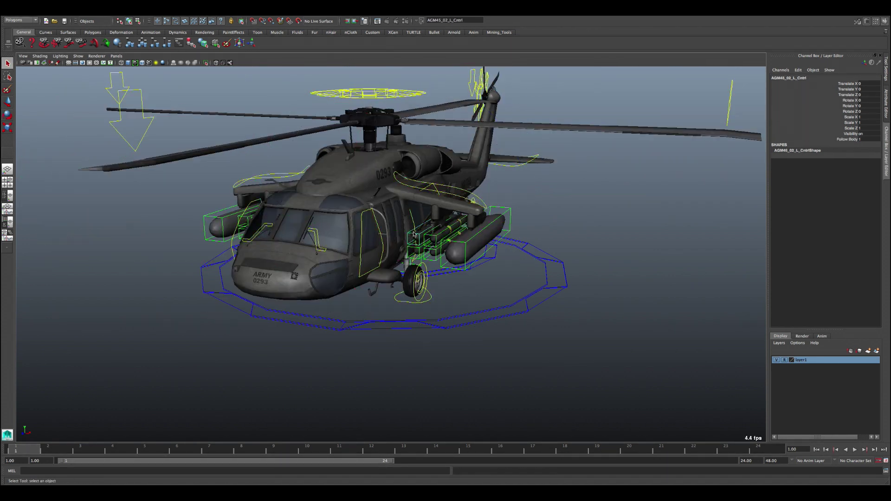
click(830, 138)
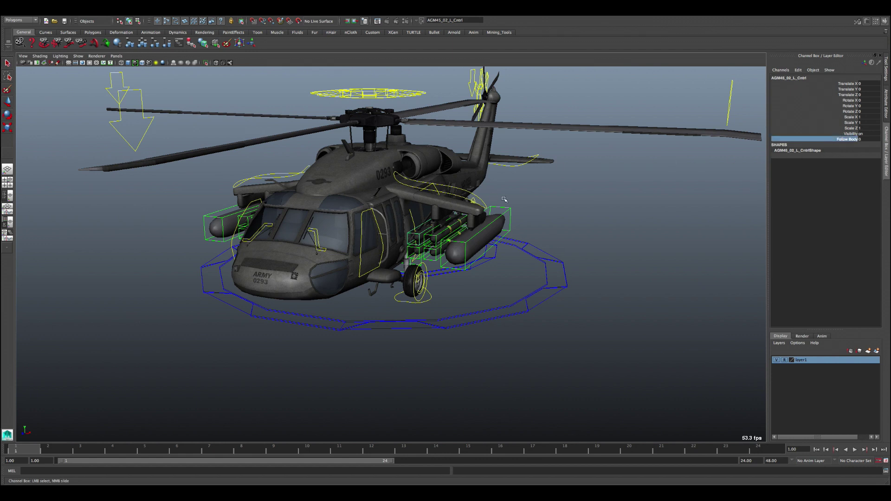
Step: Try rotating the whole helicopter with its main control while the missile's Follow Body is off, and undo it
click(496, 254)
key(e)
drag(516, 158, 478, 96)
alt+drag(441, 216, 468, 245)
key(ctrl+z)
key(ctrl+z)
Step: Set the missile's Follow Body attribute back to 1
key(q)
click(823, 140)
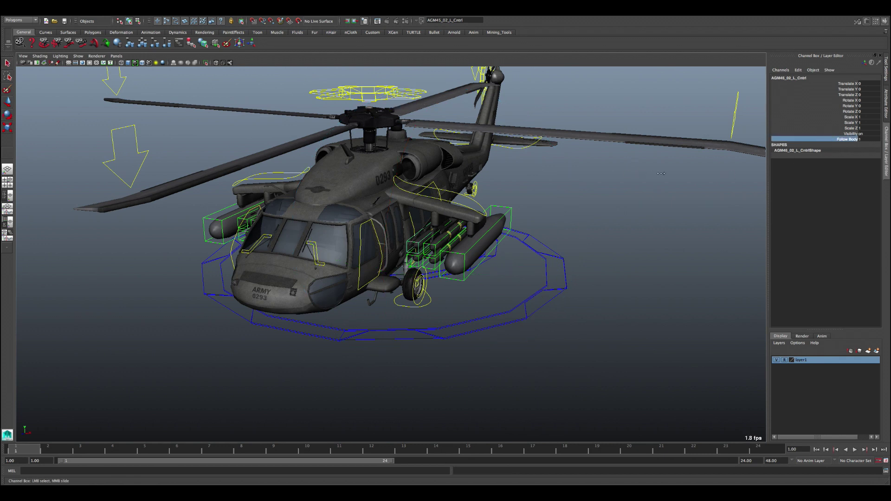
alt+drag(518, 234, 454, 249)
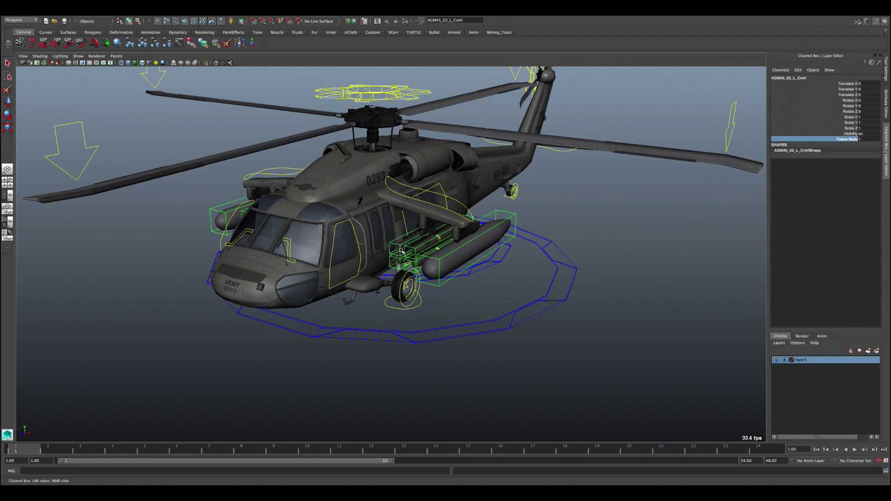
Step: Examine the missiles' world constraint location box under the fuselage and the Follow Body attribute of AGM45_02_L_Cntrl
alt+drag(426, 286, 405, 261)
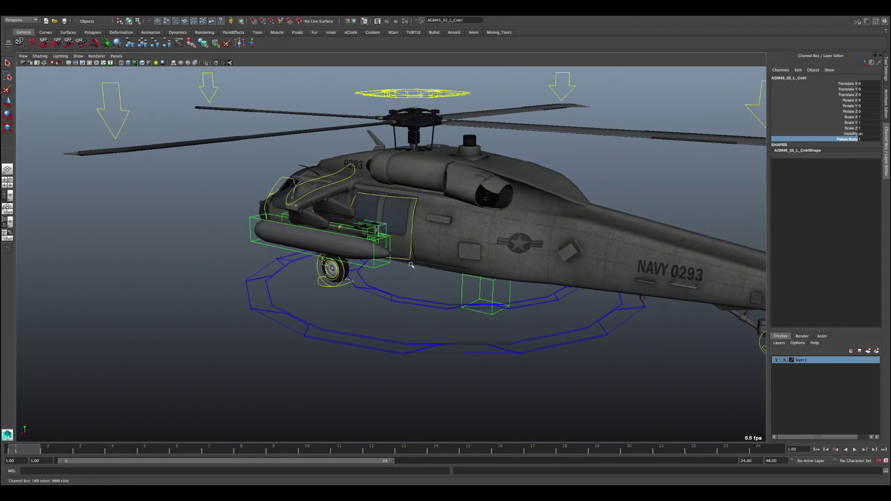
key(q)
click(466, 290)
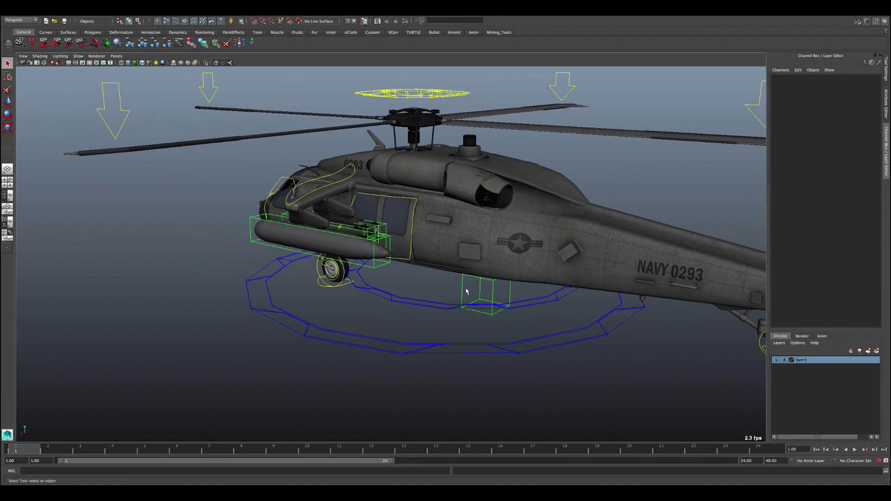
click(466, 290)
key(w)
alt+right_drag(494, 291, 538, 290)
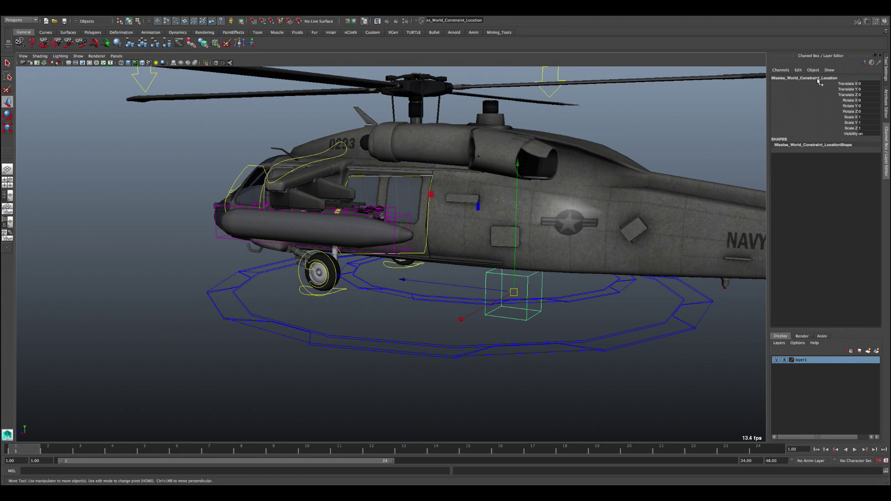
alt+drag(510, 293, 513, 291)
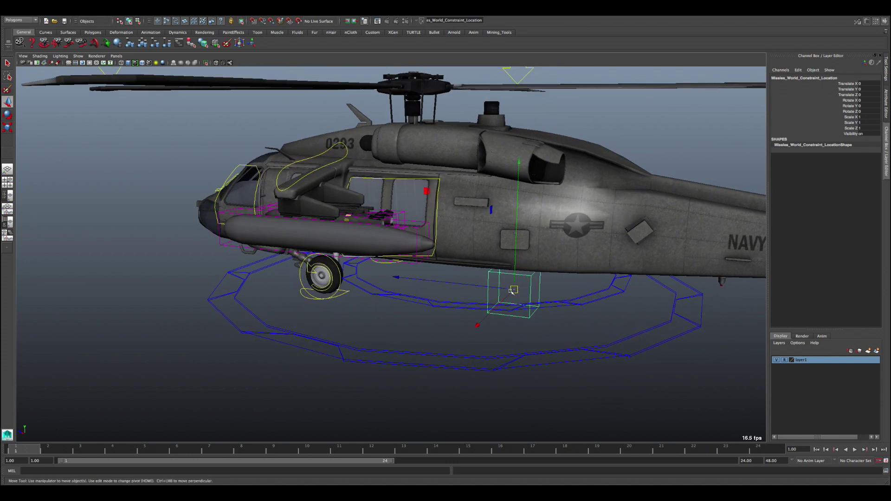
click(401, 214)
click(848, 139)
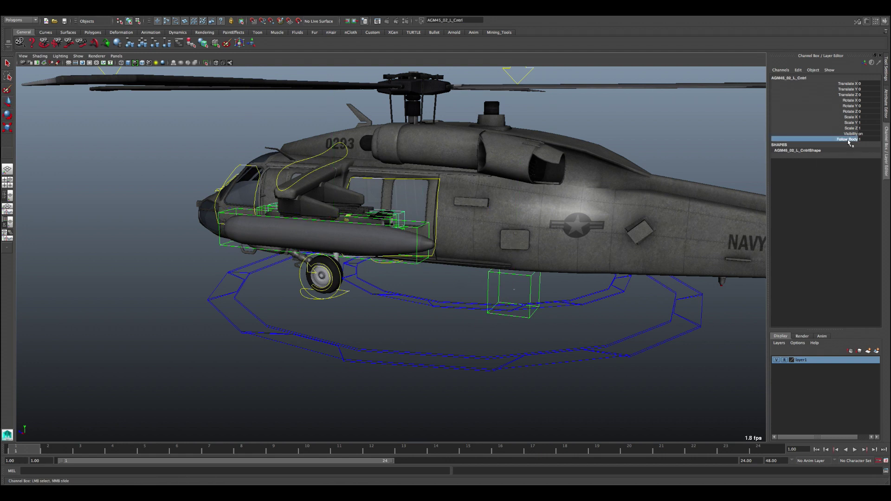
click(488, 275)
key(w)
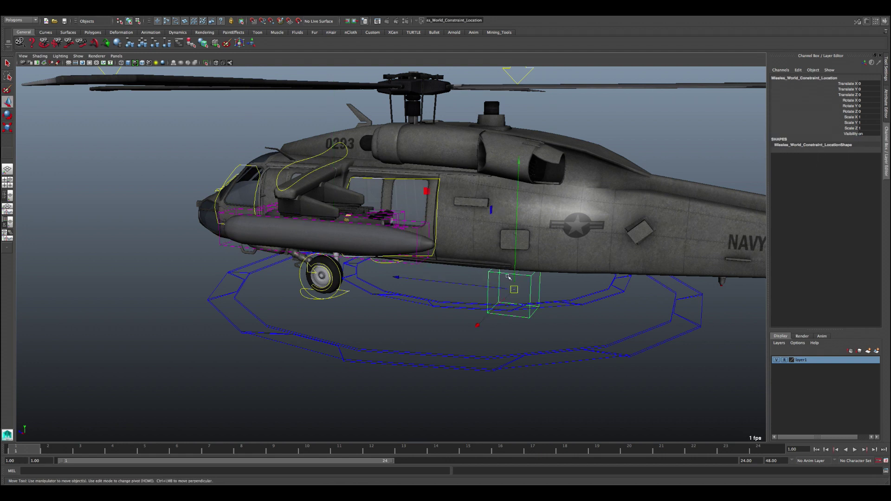
Step: Set Follow Body to 0 on the missile control AGM45_02_L_Cntrl
click(418, 243)
alt+drag(417, 242, 493, 291)
alt+right_drag(503, 298, 455, 257)
click(838, 141)
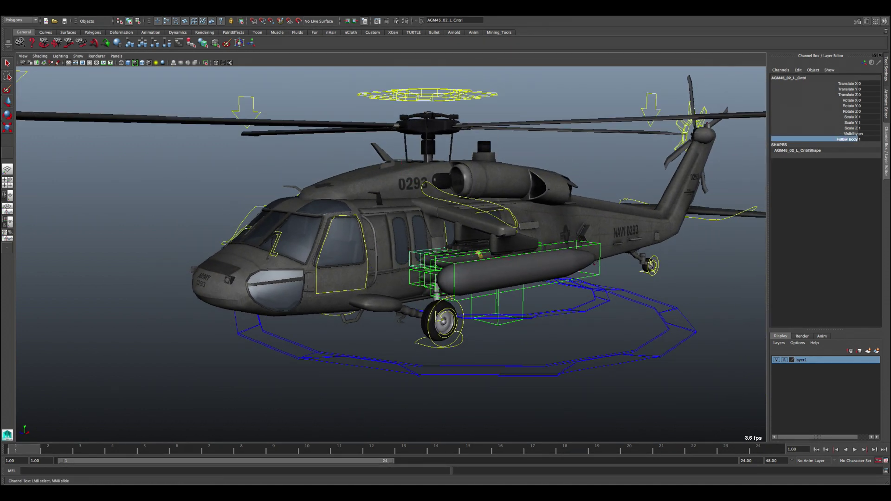
alt+drag(522, 200, 533, 292)
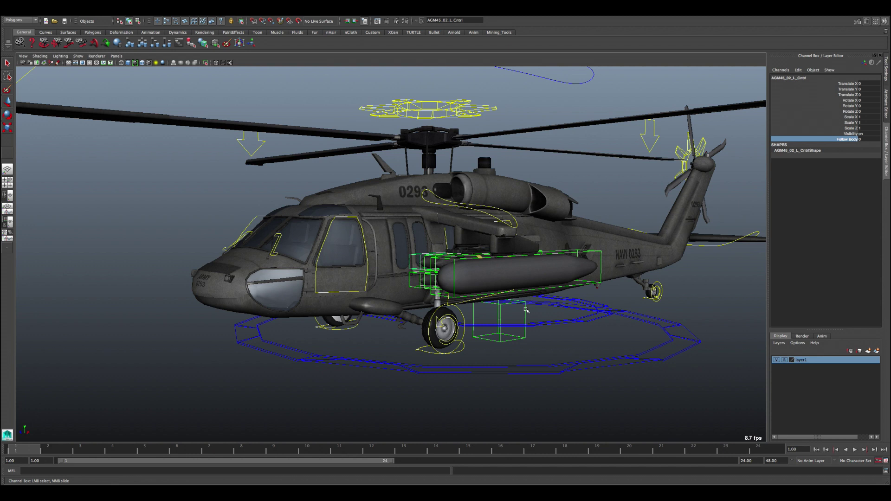
Step: Try moving the missiles' world constraint location box under the fuselage, undo it and reselect the box
click(526, 310)
key(w)
drag(501, 319, 489, 336)
key(ctrl+z)
click(529, 310)
click(525, 313)
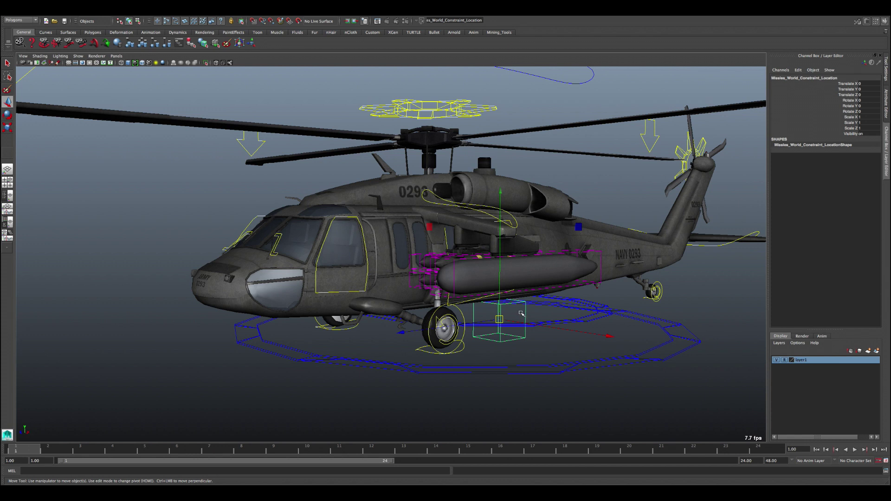
Step: Move the missile of AGM45_02_L_Cntrl forward to about 4593 in Z and select its Follow Body attribute
alt+drag(473, 290, 223, 323)
click(413, 255)
key(ctrl+z)
alt+drag(389, 309, 418, 277)
click(838, 139)
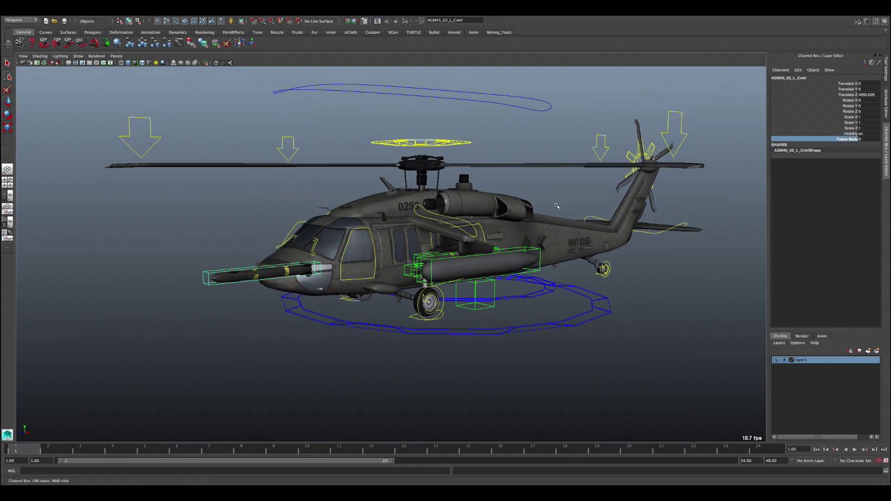